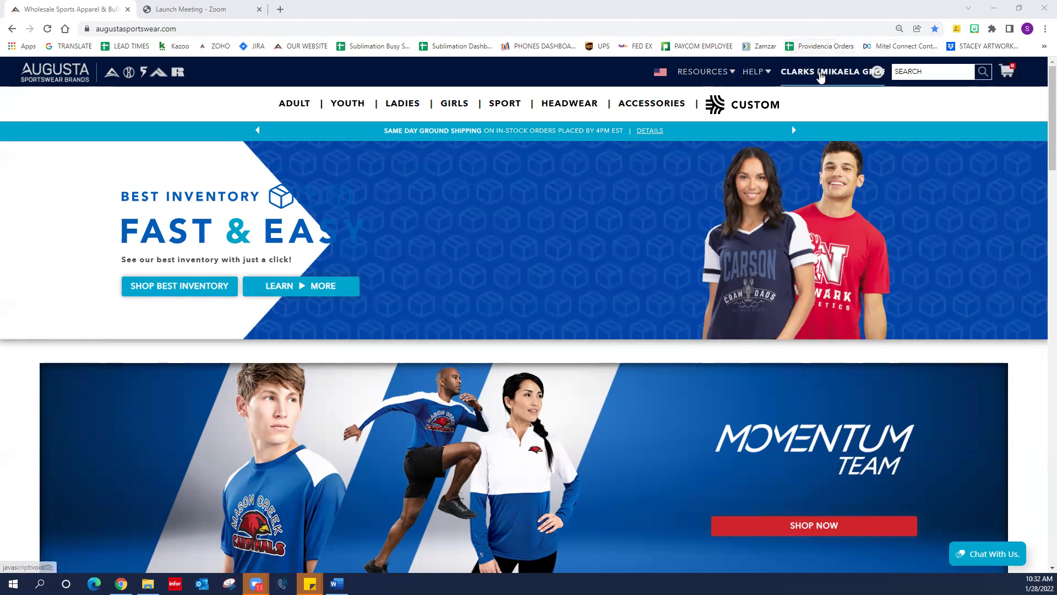
Open My Art Library for the account to list saved logos like BEARS 3, PIK and COLONIAL
{"action": "left_click", "coordinate": [821, 77]}
{"action": "left_click", "coordinate": [755, 154]}
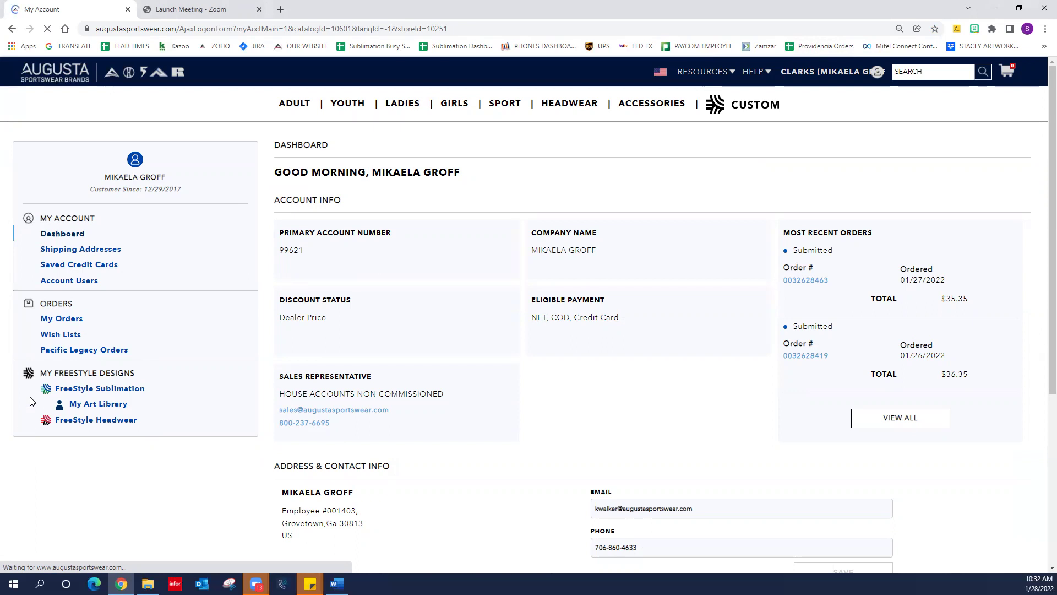
{"action": "left_click", "coordinate": [99, 404]}
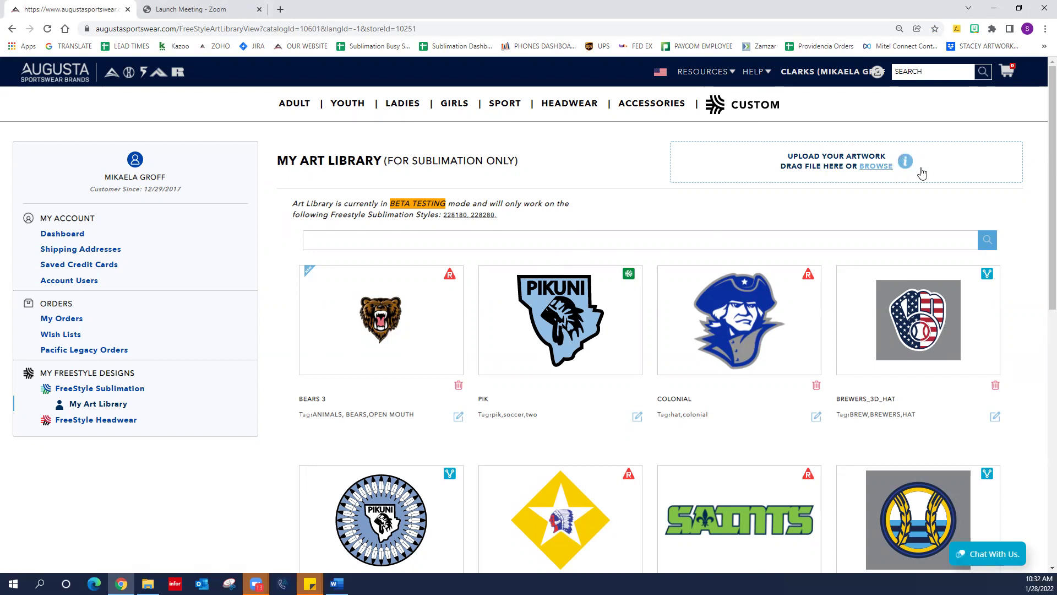
View the accepted vector and raster artwork file types, then dismiss the guidance
{"action": "left_click", "coordinate": [906, 163]}
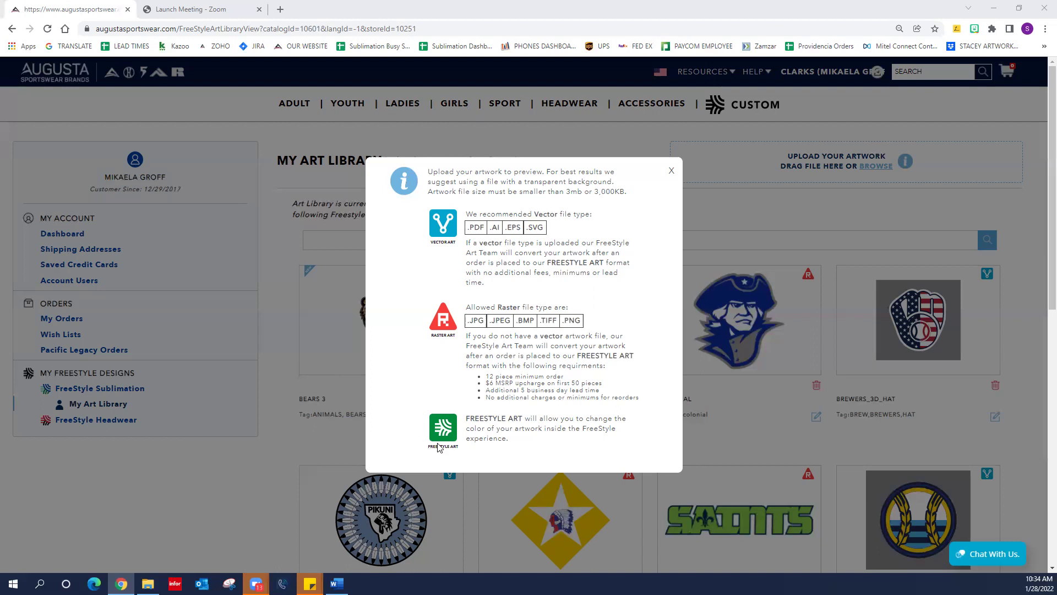
{"action": "left_click", "coordinate": [672, 172]}
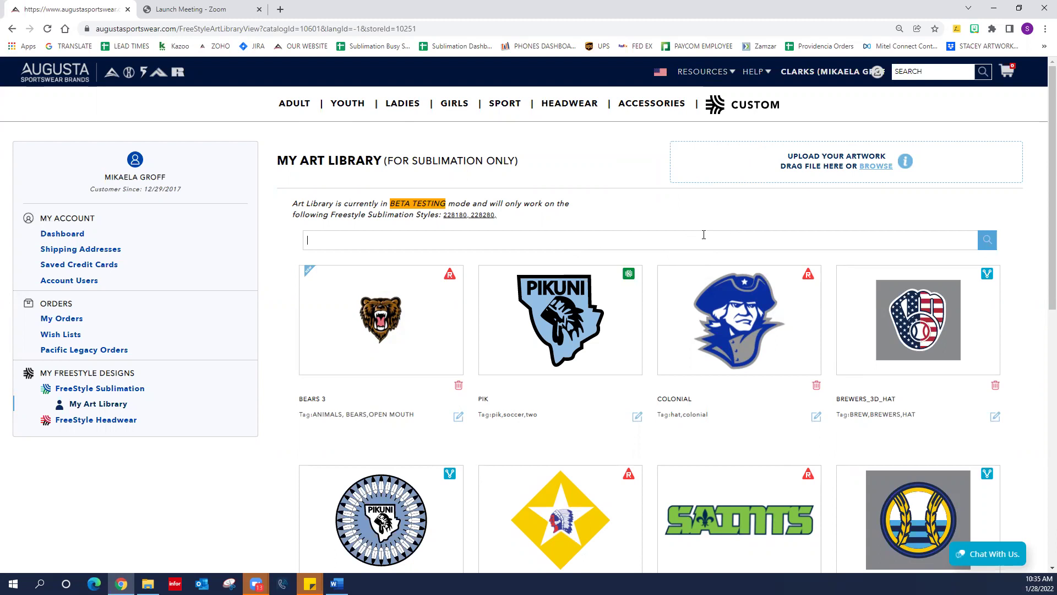
Filter the art library by 'brewers' to show BREWERS_3D_HAT and BREWERS3, and select the search term
{"action": "type", "text": "ers"}
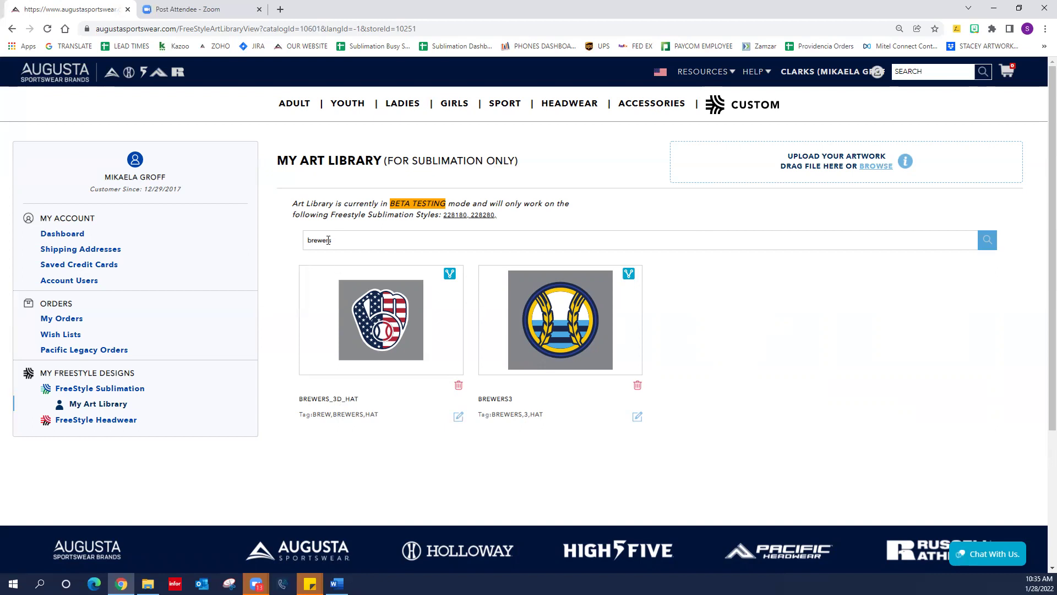
{"action": "left_click_drag", "start_coordinate": [329, 240], "coordinate": [309, 240]}
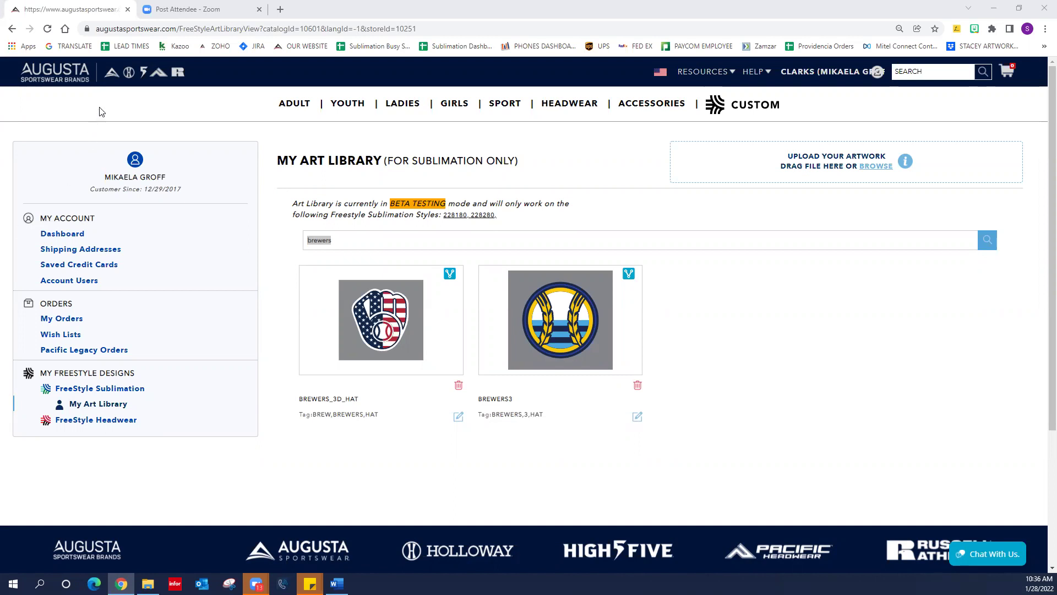
Search the catalogue for style 228180 and open the FreeStyle Sublimated Turbo Training Tee page
{"action": "left_click", "coordinate": [155, 75]}
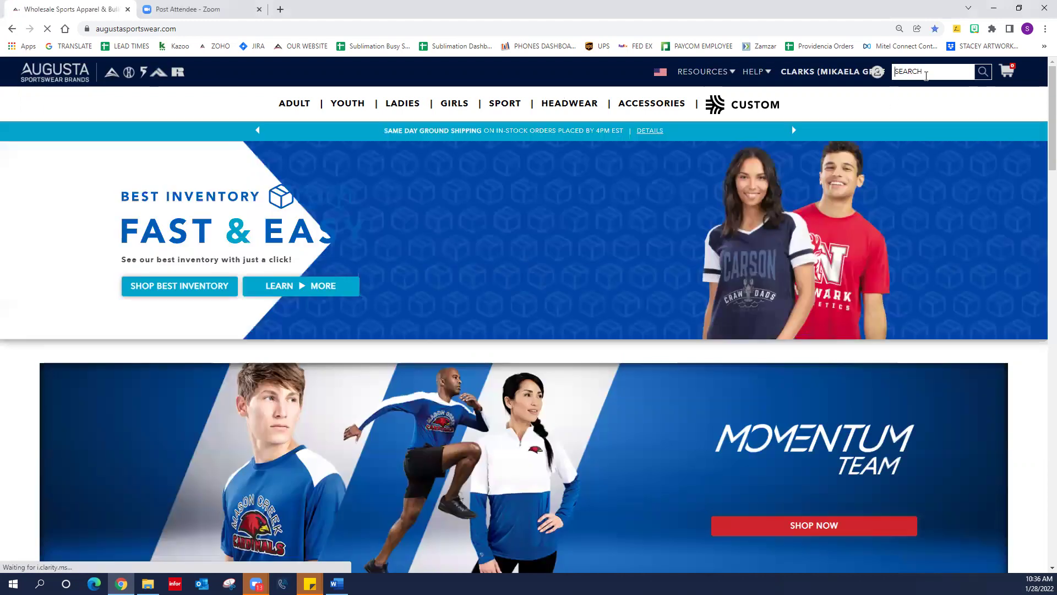
{"action": "left_click", "coordinate": [926, 76]}
{"action": "type", "text": "228180"}
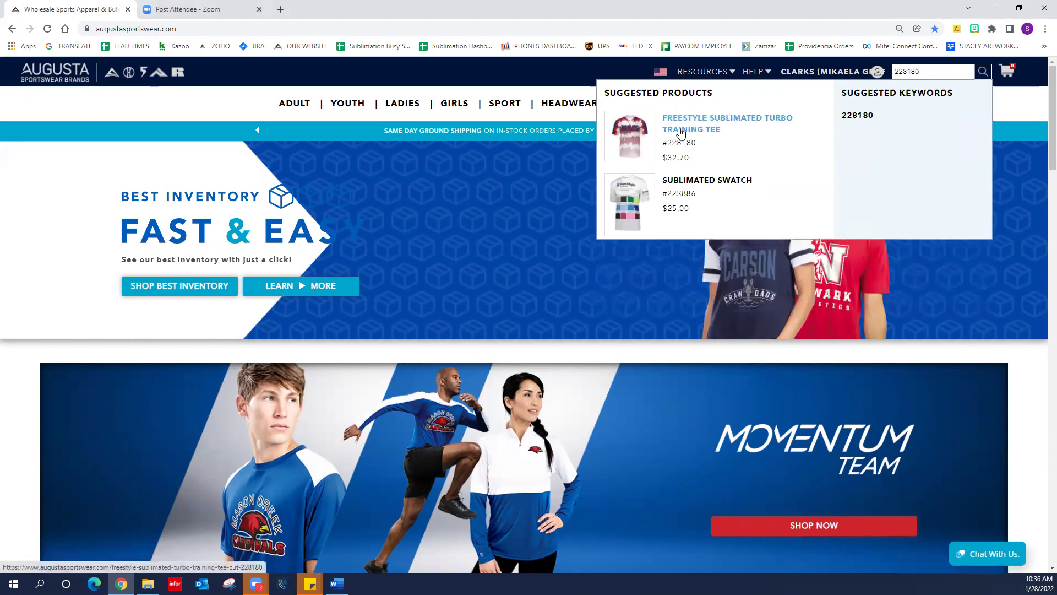
{"action": "left_click", "coordinate": [681, 133]}
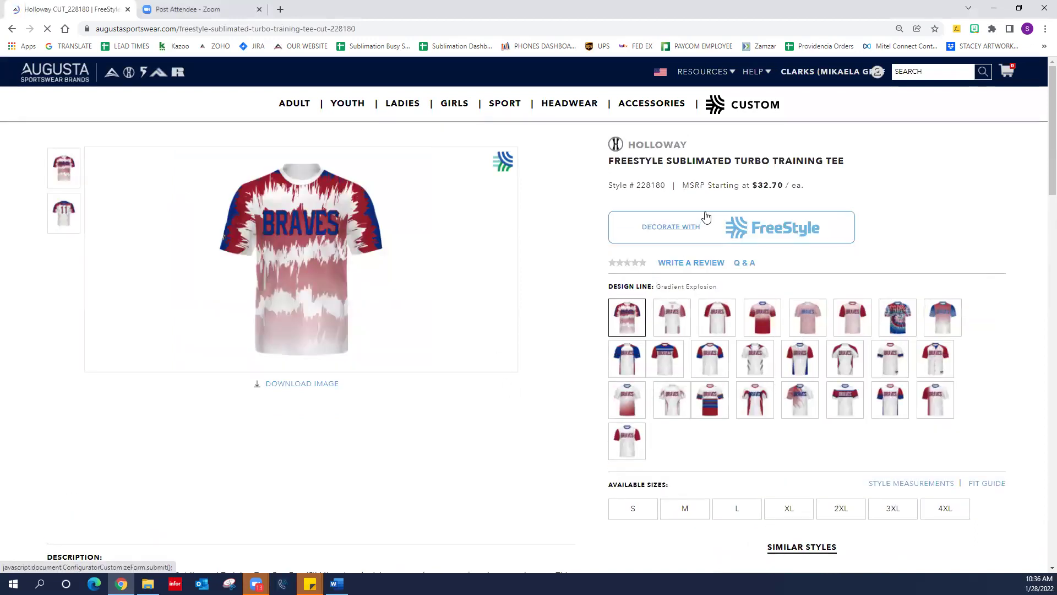
Start FreeStyle customisation of the tee with the Tri-Tourney design and reach the color step
{"action": "left_click", "coordinate": [692, 233]}
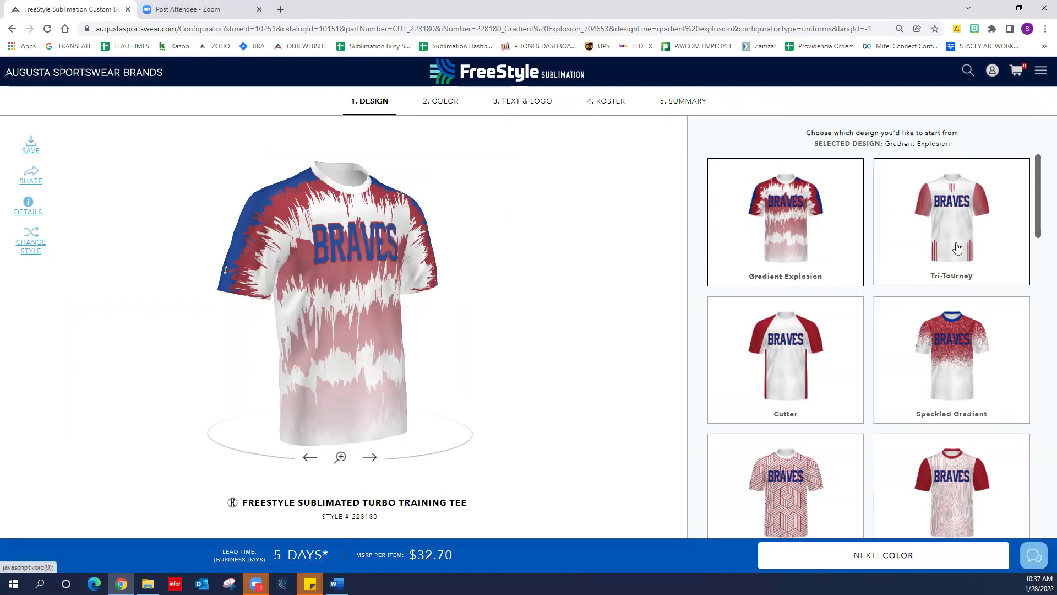
{"action": "left_click", "coordinate": [958, 248]}
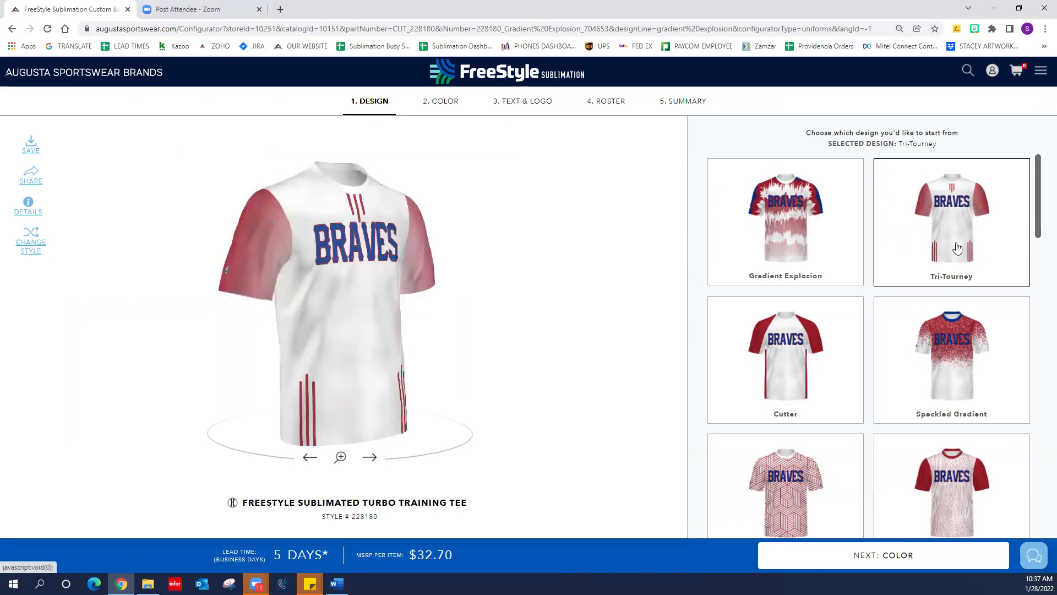
{"action": "left_click", "coordinate": [436, 105]}
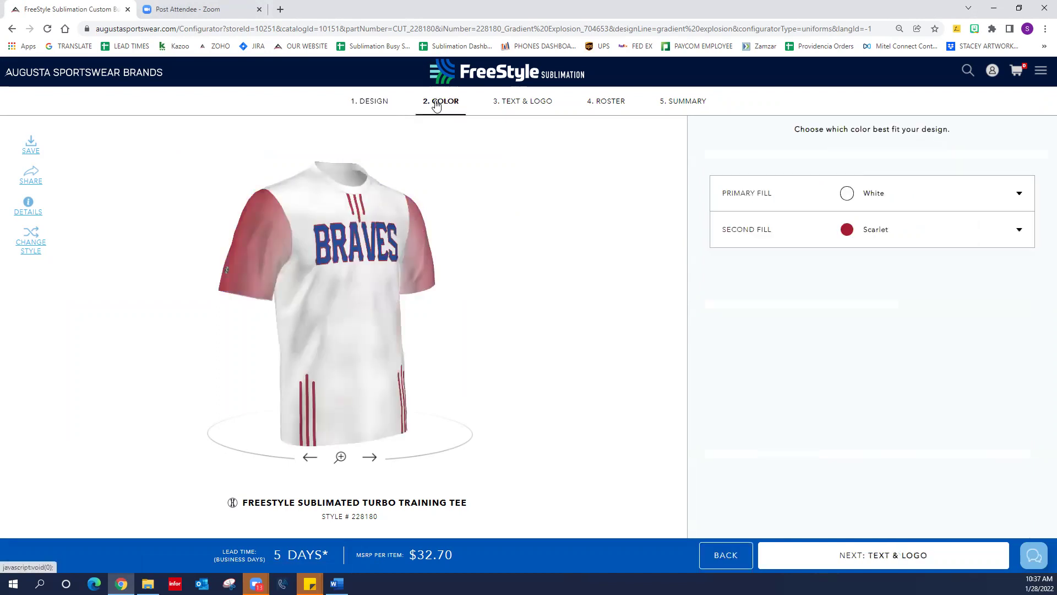
Set Primary Fill to Black and Second Fill to Lime, then edit the BRAVES front text
{"action": "left_click", "coordinate": [846, 193]}
{"action": "left_click", "coordinate": [746, 232]}
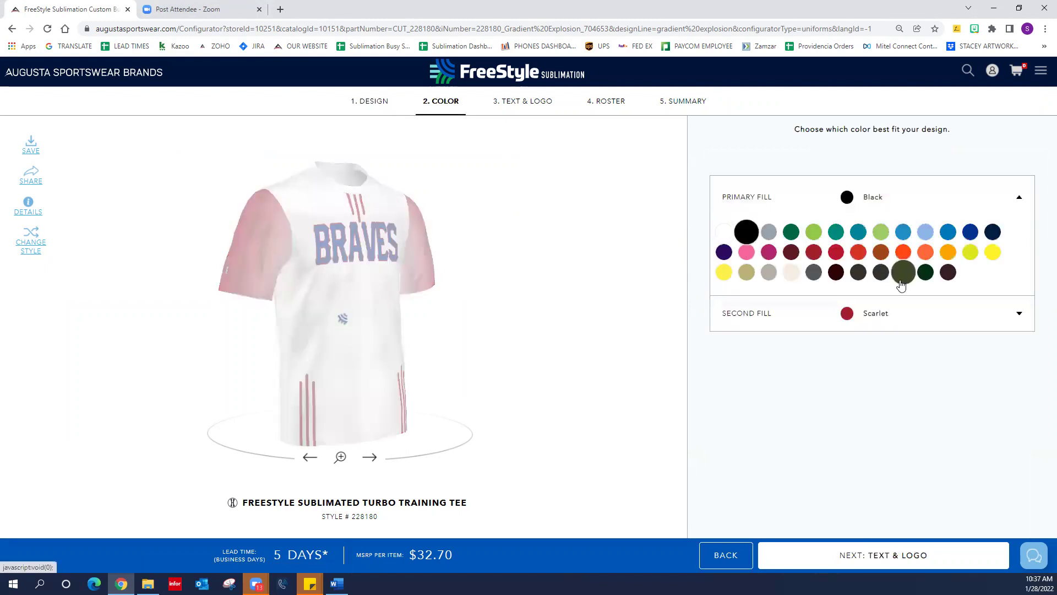
{"action": "left_click", "coordinate": [854, 314]}
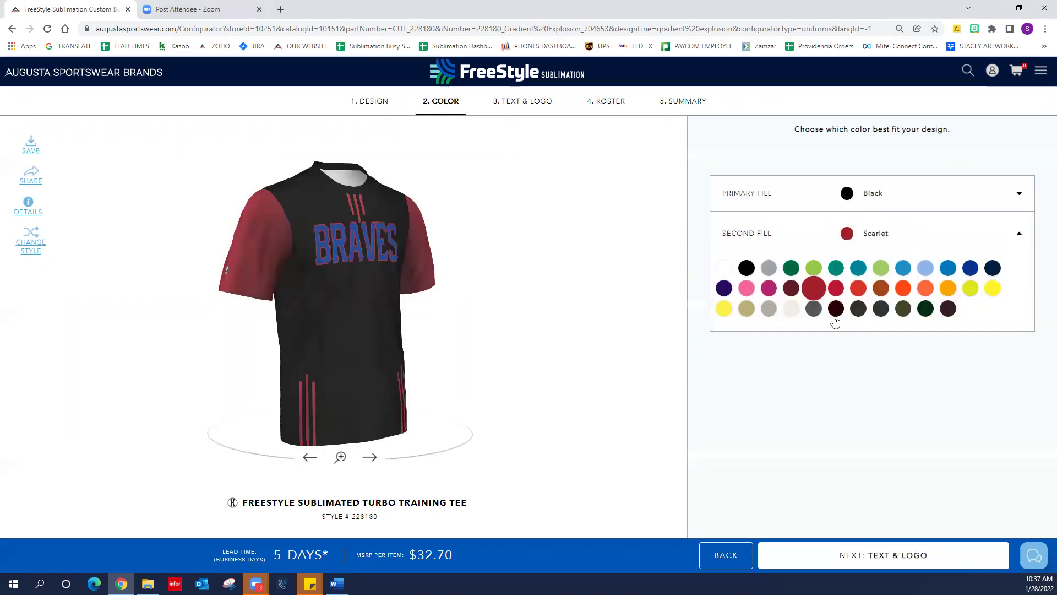
{"action": "left_click", "coordinate": [813, 269]}
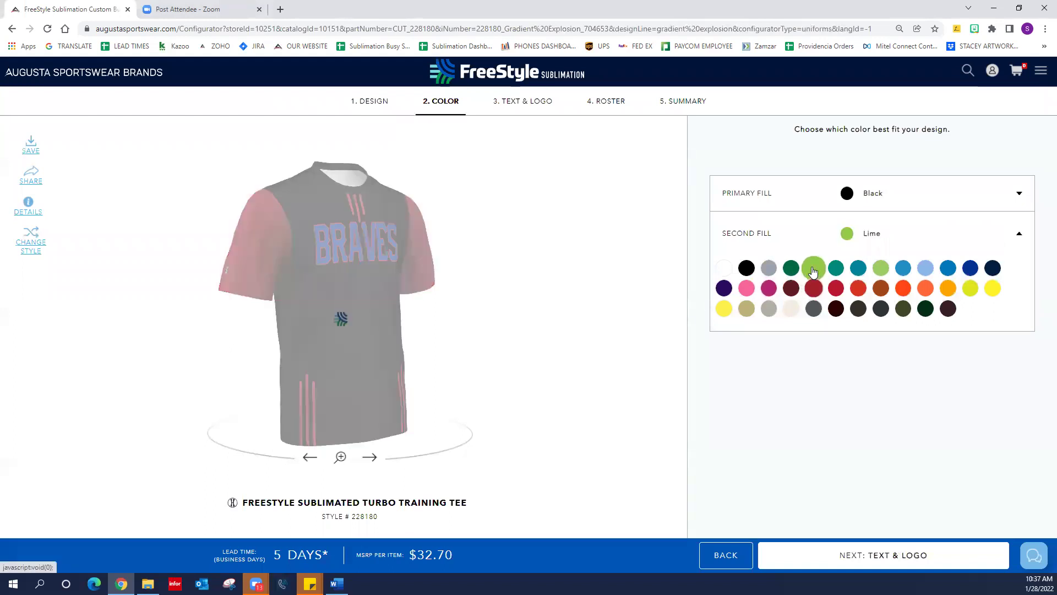
{"action": "left_click", "coordinate": [516, 108]}
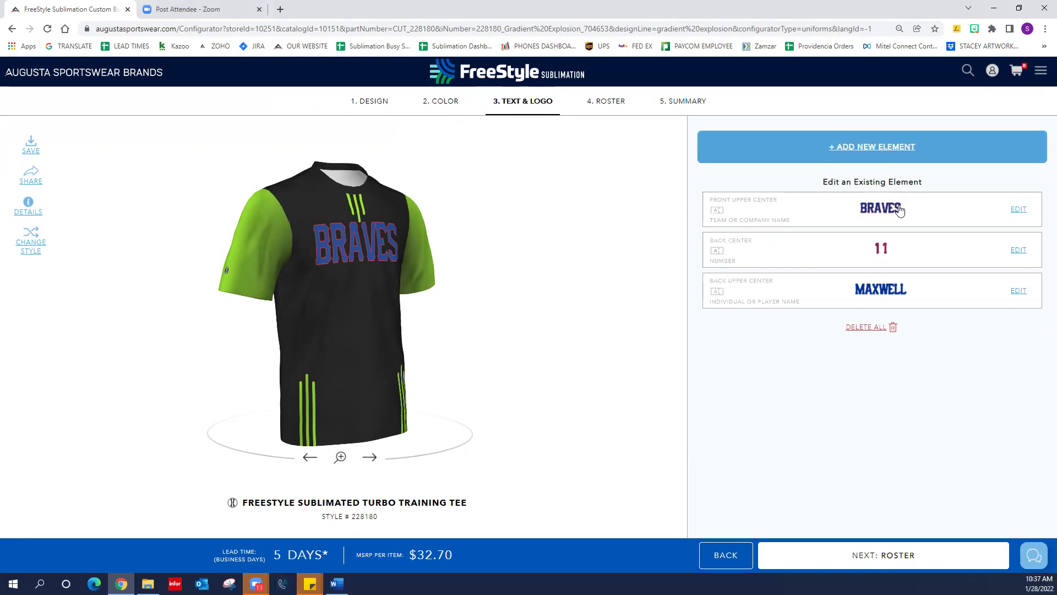
{"action": "left_click", "coordinate": [1027, 209]}
Delete the BRAVES front text and add a new art element at Front Center Full
{"action": "scroll", "coordinate": [903, 276], "scroll_direction": "down", "scroll_amount": 6}
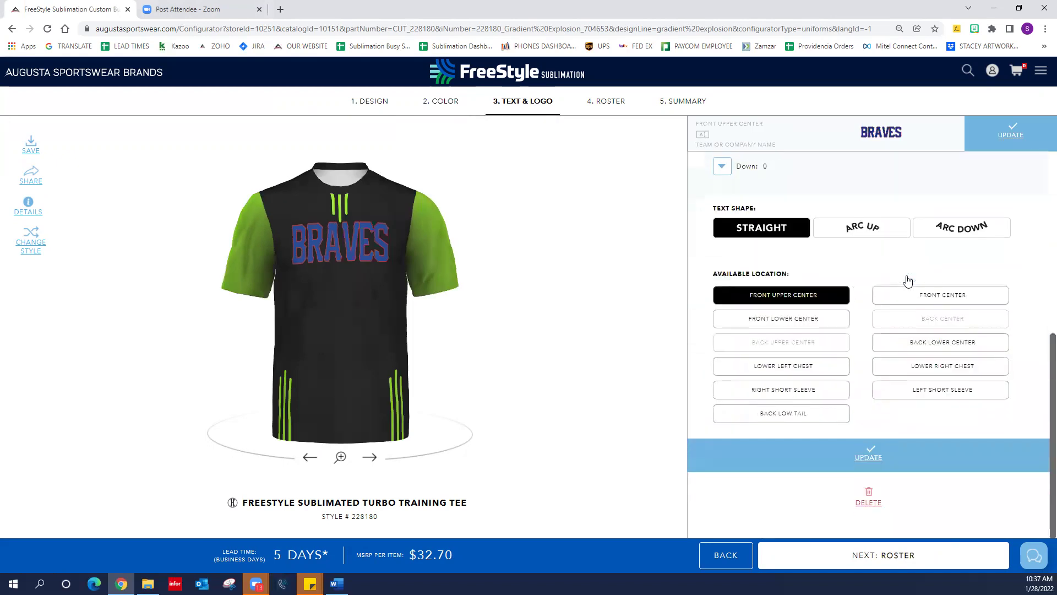
{"action": "left_click", "coordinate": [868, 492]}
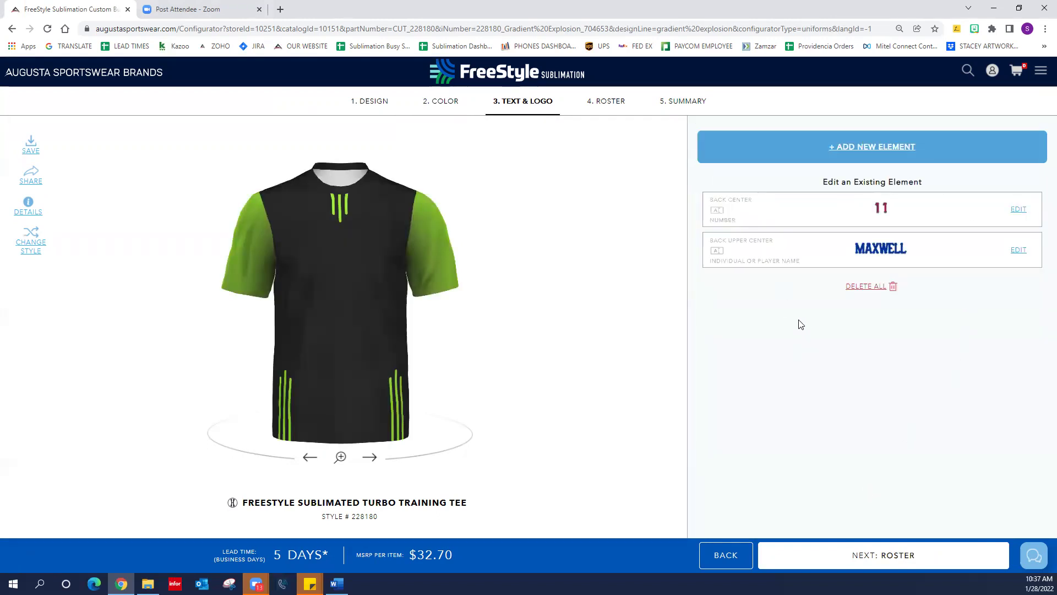
{"action": "left_click", "coordinate": [854, 147]}
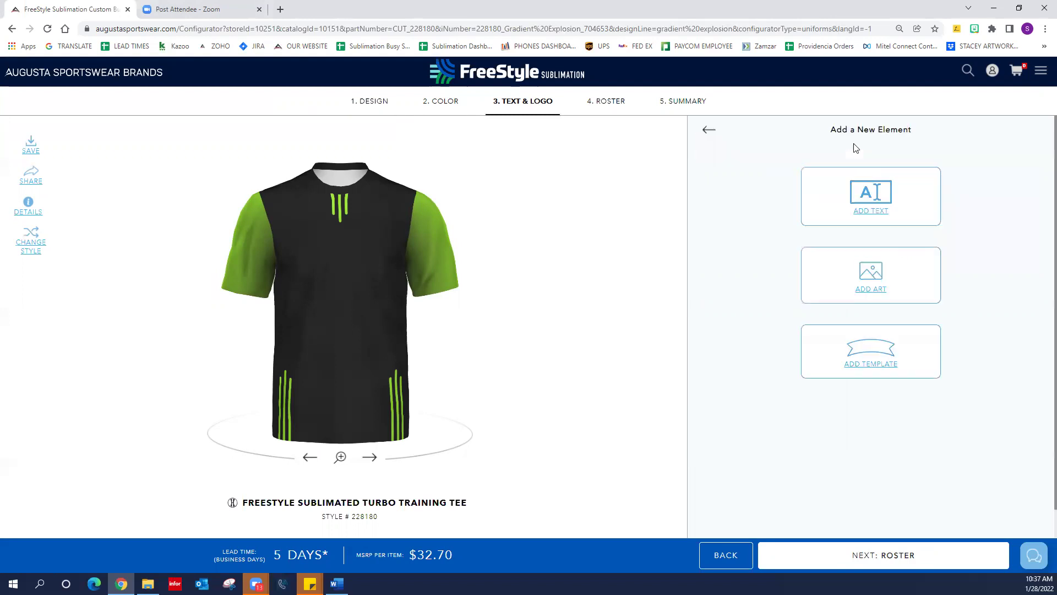
{"action": "left_click", "coordinate": [881, 273]}
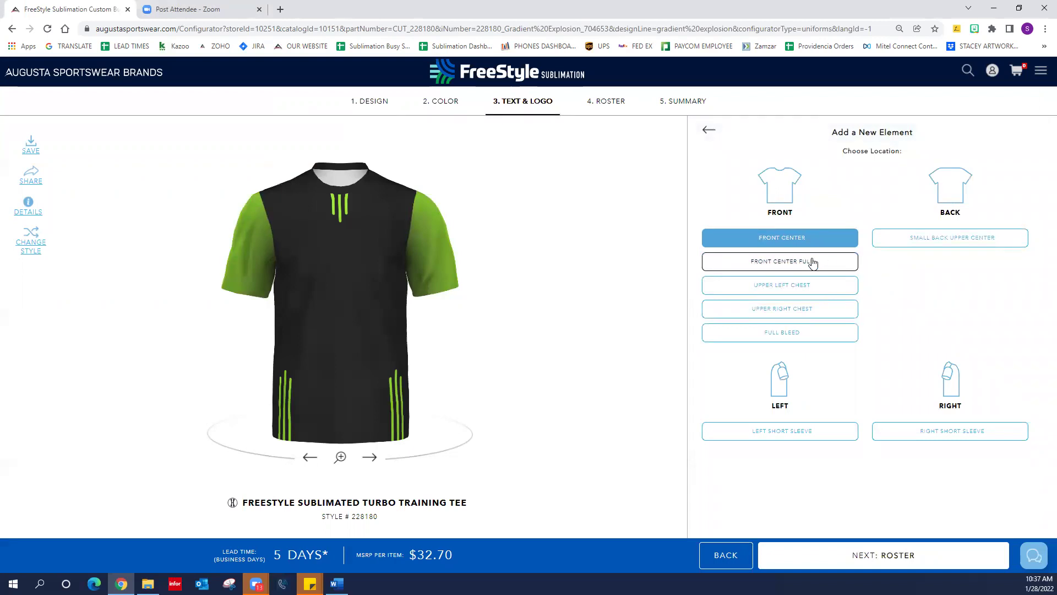
{"action": "left_click", "coordinate": [777, 263]}
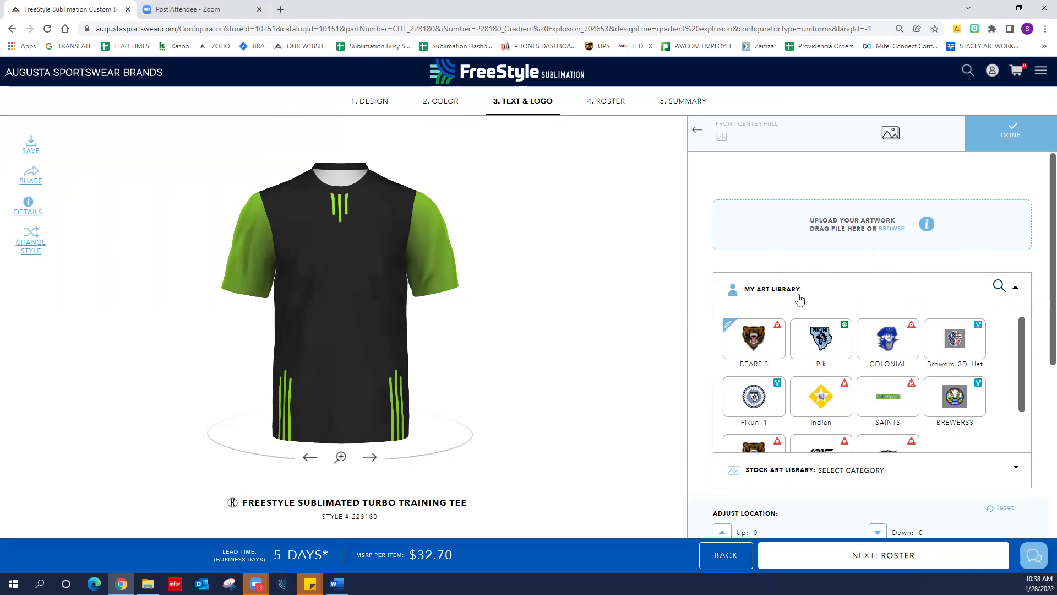
Browse stock art and My Art Library, then view the artwork upload file-type guidance
{"action": "left_click", "coordinate": [790, 480]}
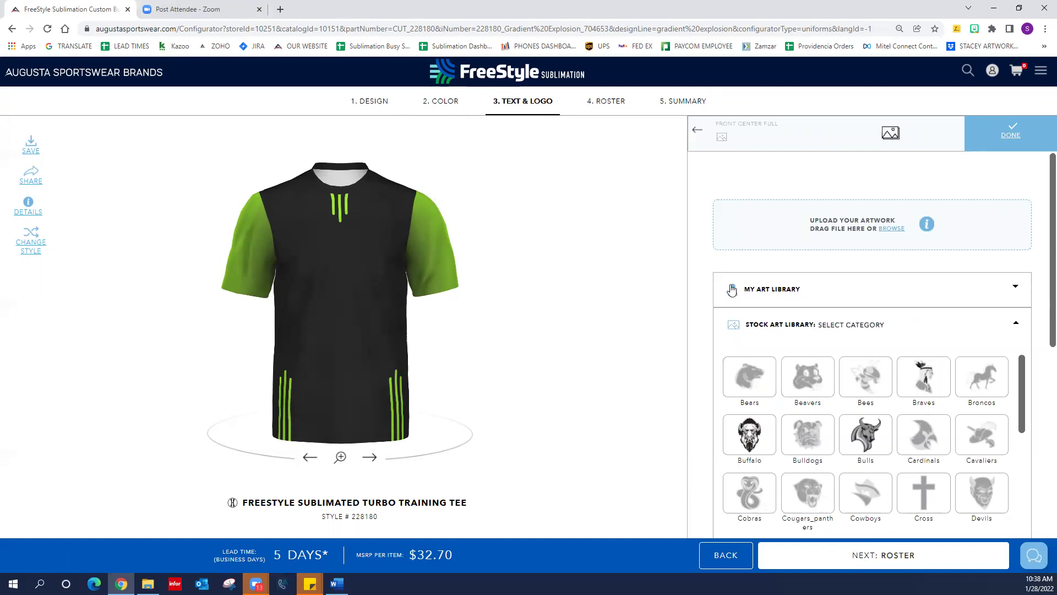
{"action": "left_click", "coordinate": [794, 292]}
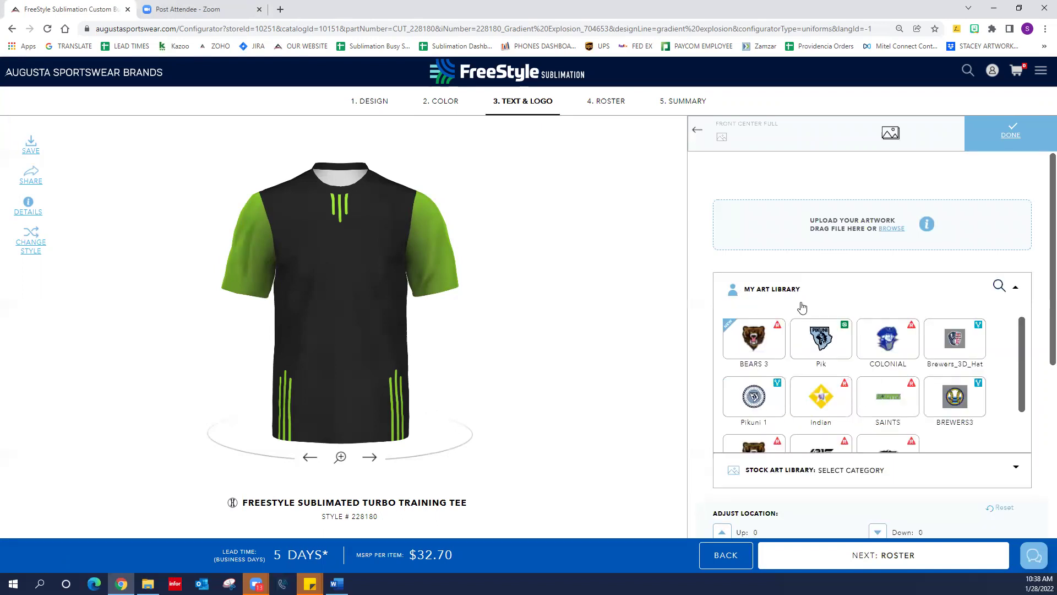
{"action": "left_click", "coordinate": [927, 230]}
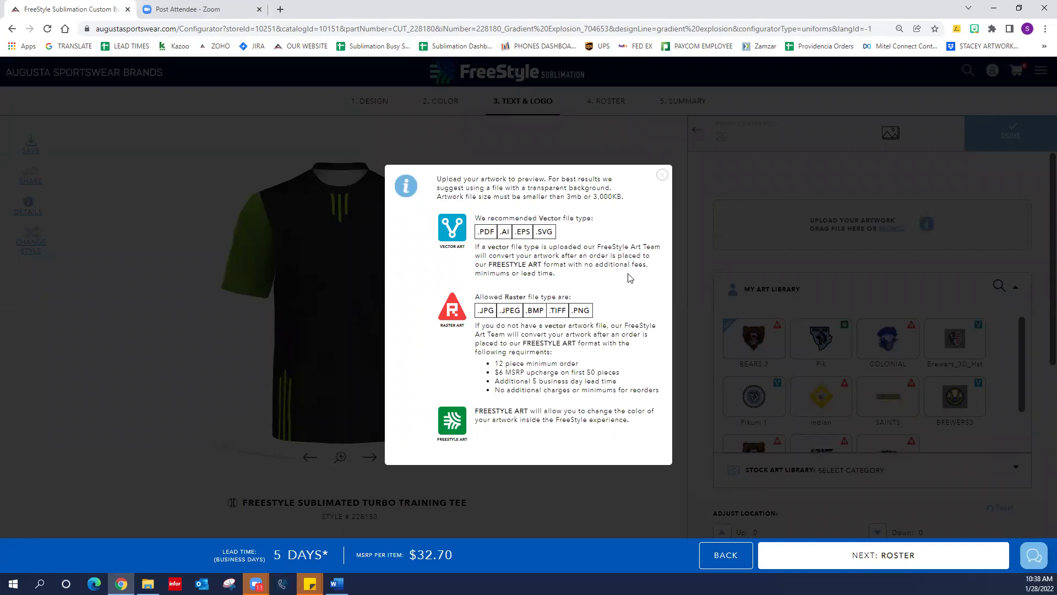
Apply the saved Pik artwork to the tee's Front Center Full location
{"action": "left_click", "coordinate": [661, 175]}
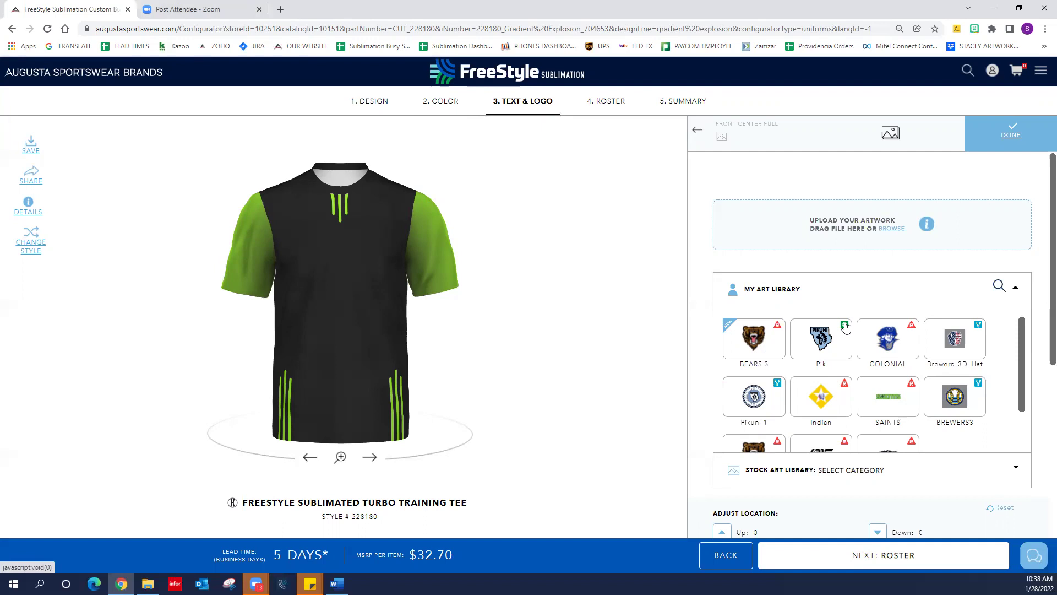
{"action": "left_click", "coordinate": [820, 337]}
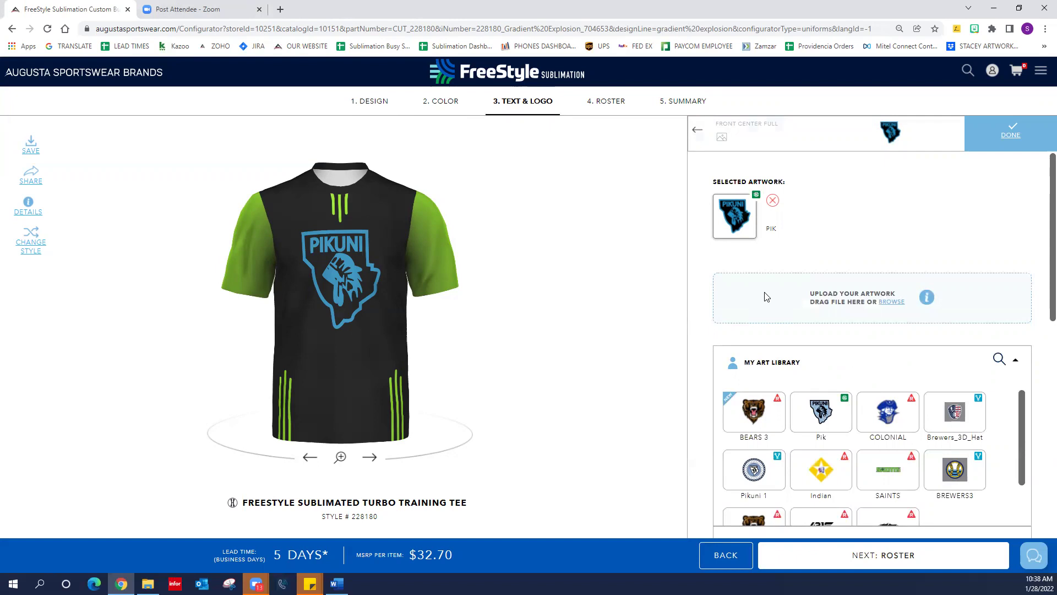
Recolour the front PIKUNI logo with Graphite Color 1 and Lime Color 2, then finish editing
{"action": "scroll", "coordinate": [767, 297], "scroll_direction": "down", "scroll_amount": 3}
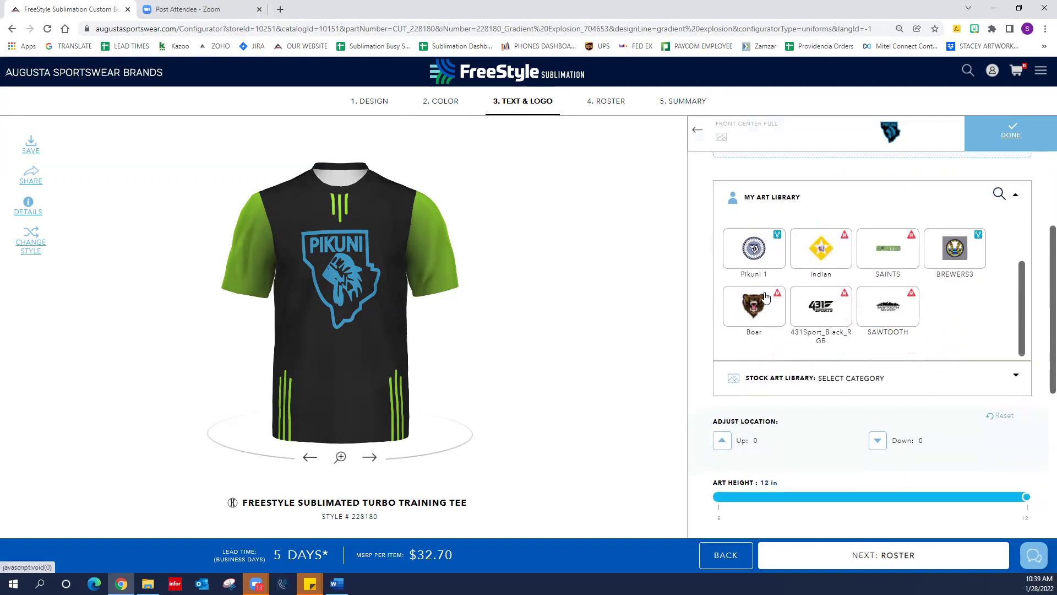
{"action": "scroll", "coordinate": [782, 398], "scroll_direction": "down", "scroll_amount": 2}
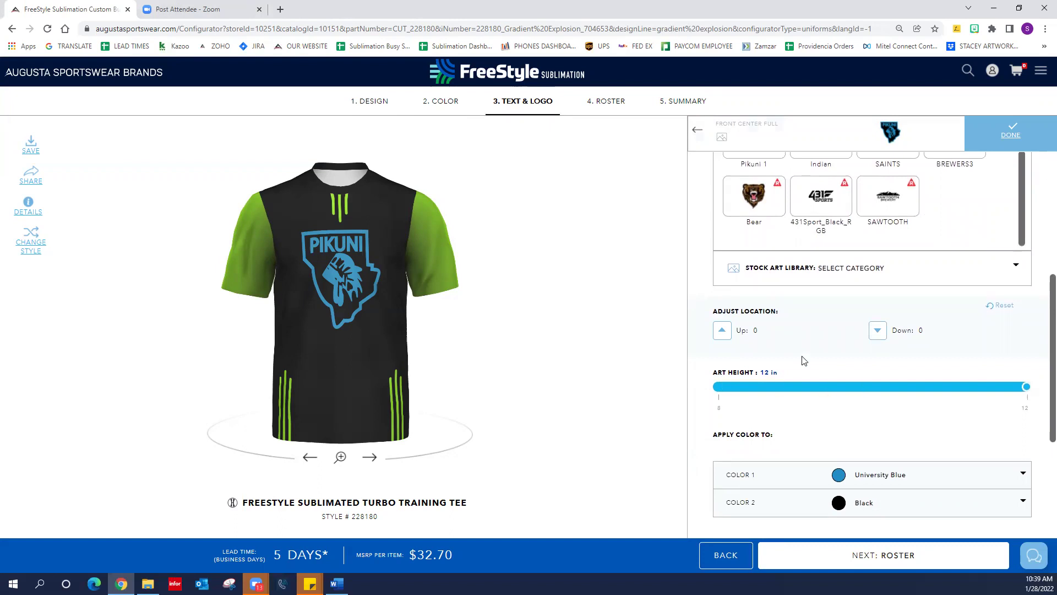
{"action": "scroll", "coordinate": [803, 358], "scroll_direction": "down", "scroll_amount": 2}
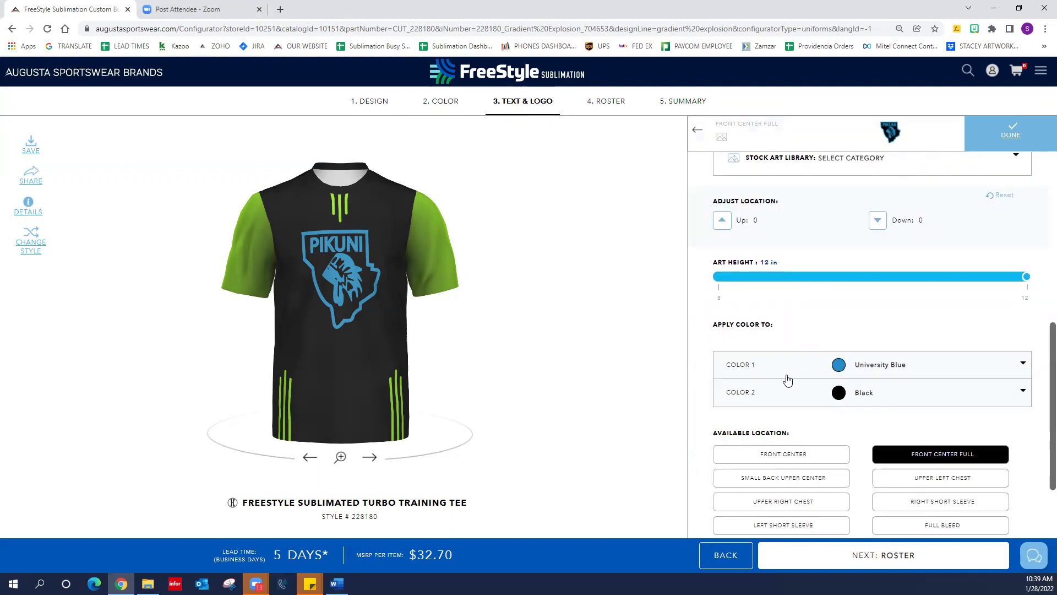
{"action": "left_click", "coordinate": [838, 366]}
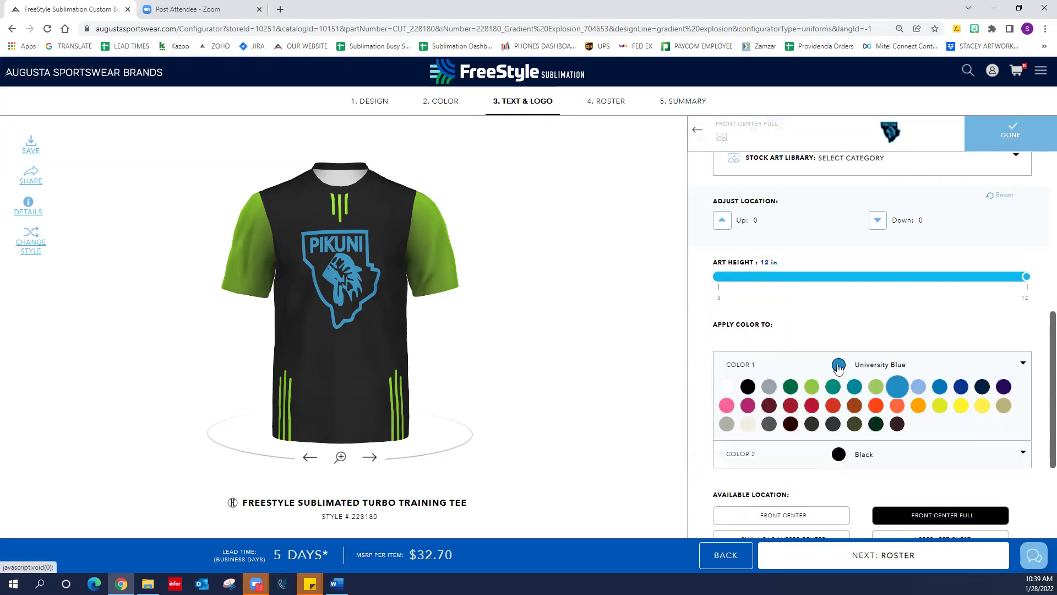
{"action": "left_click", "coordinate": [812, 387]}
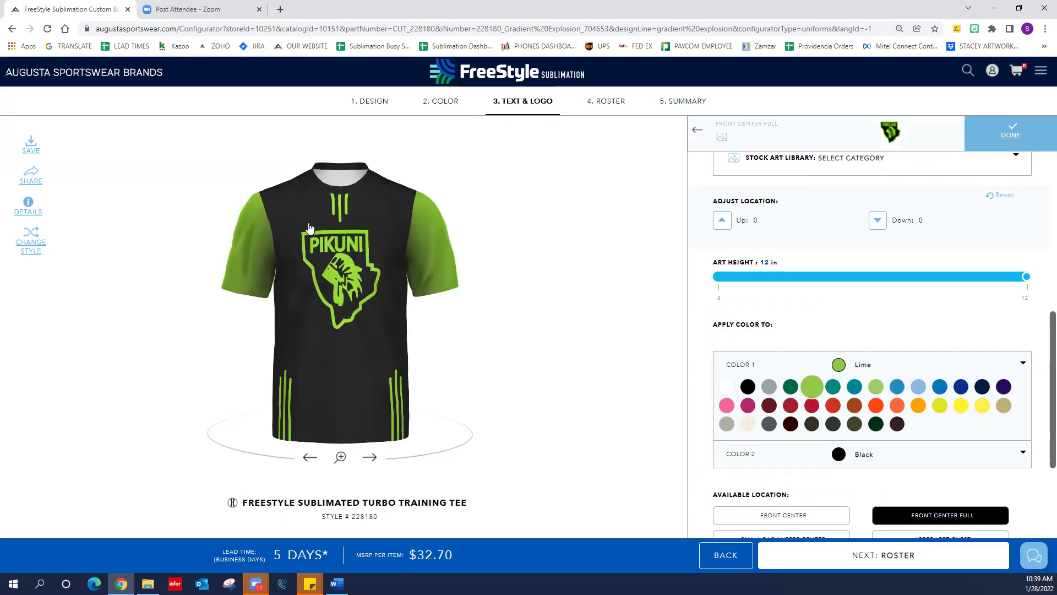
{"action": "scroll", "coordinate": [879, 426], "scroll_direction": "down", "scroll_amount": 1}
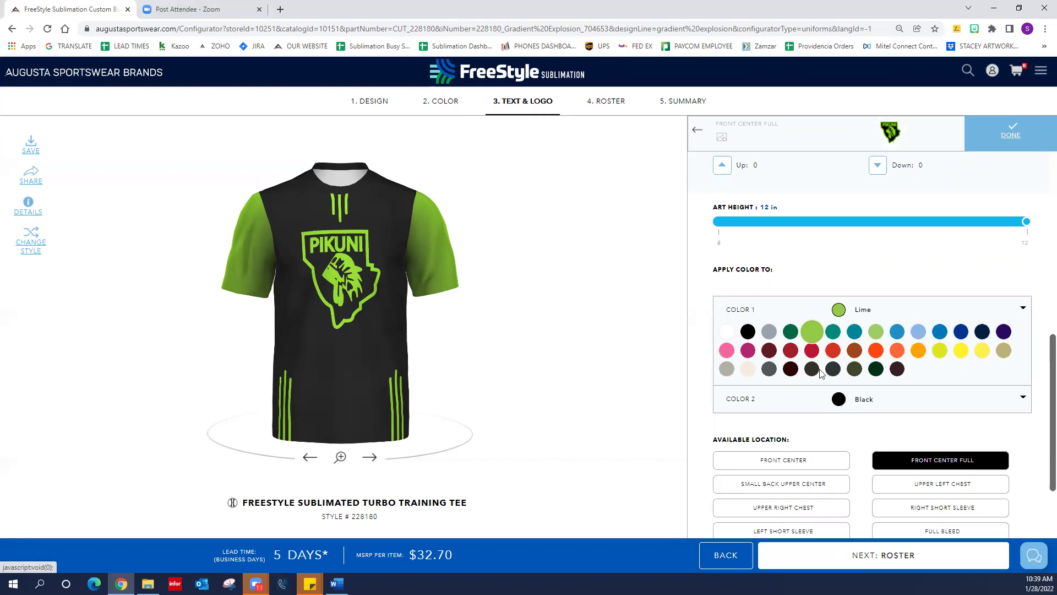
{"action": "left_click", "coordinate": [768, 369]}
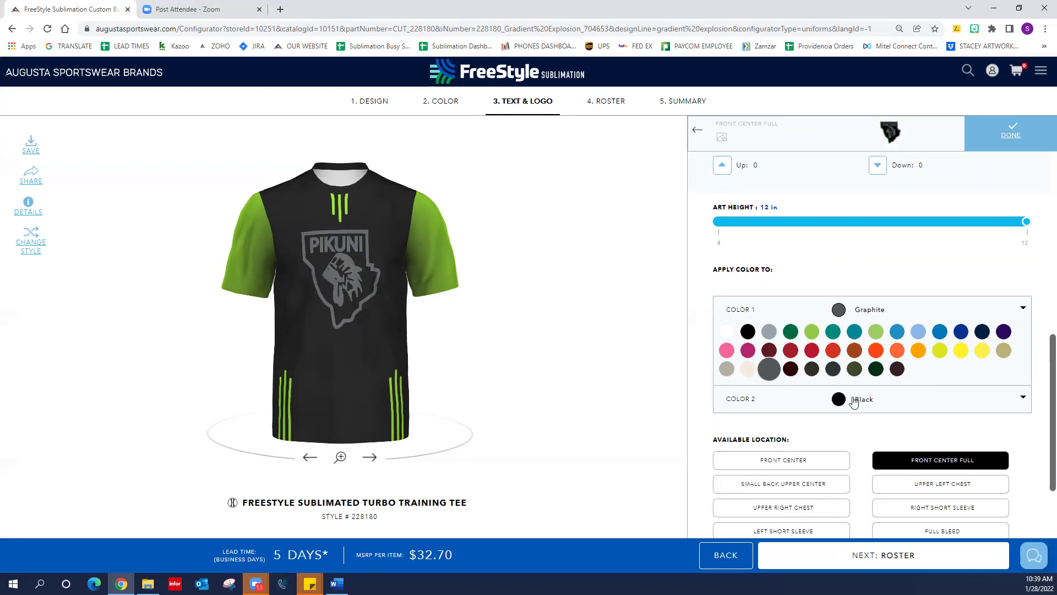
{"action": "left_click", "coordinate": [828, 401]}
{"action": "left_click", "coordinate": [812, 361]}
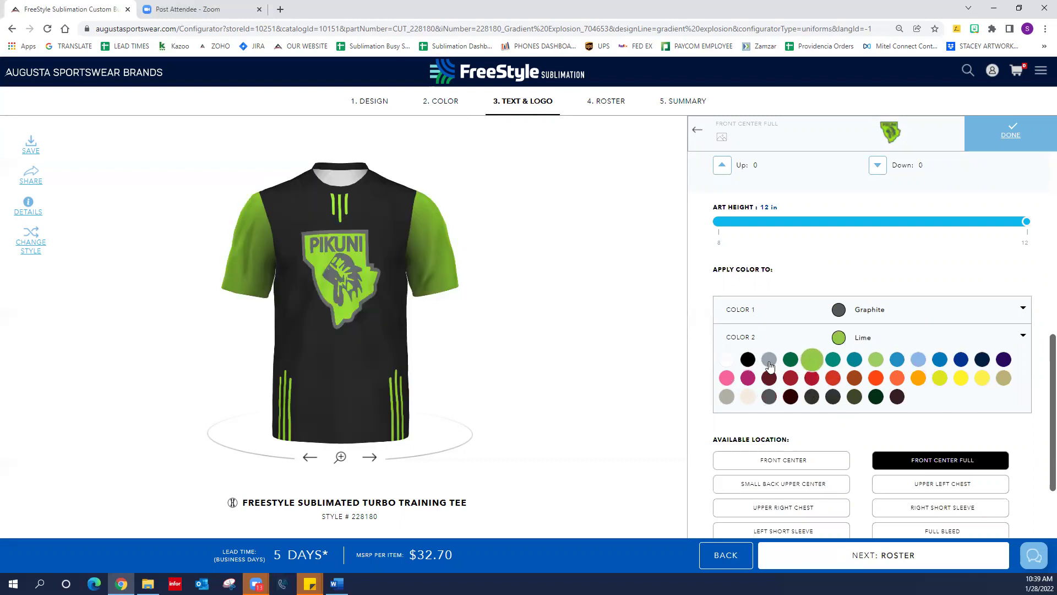
{"action": "scroll", "coordinate": [769, 362], "scroll_direction": "down", "scroll_amount": 2}
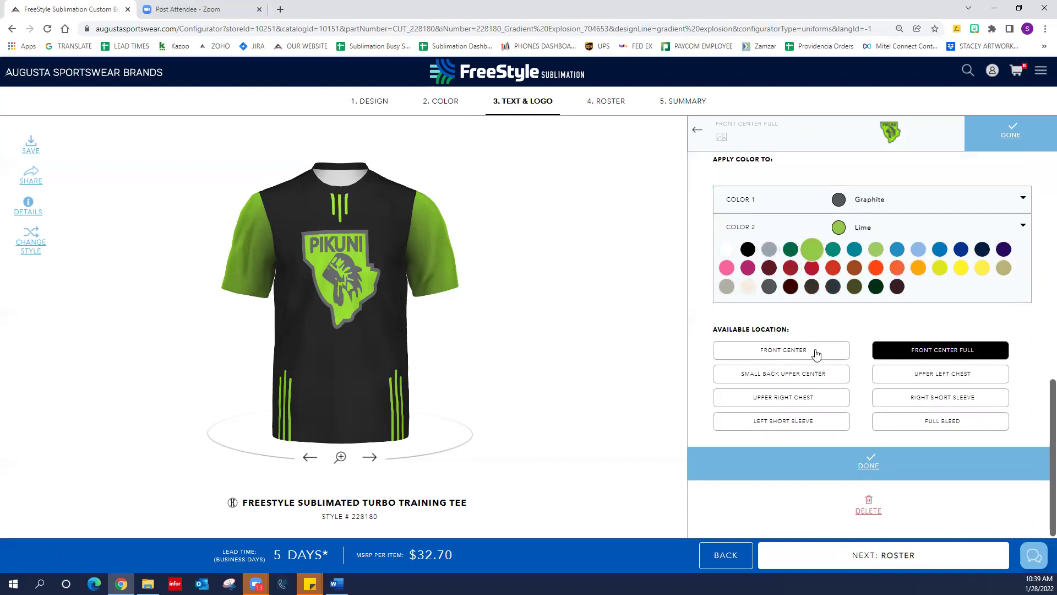
{"action": "left_click", "coordinate": [872, 464]}
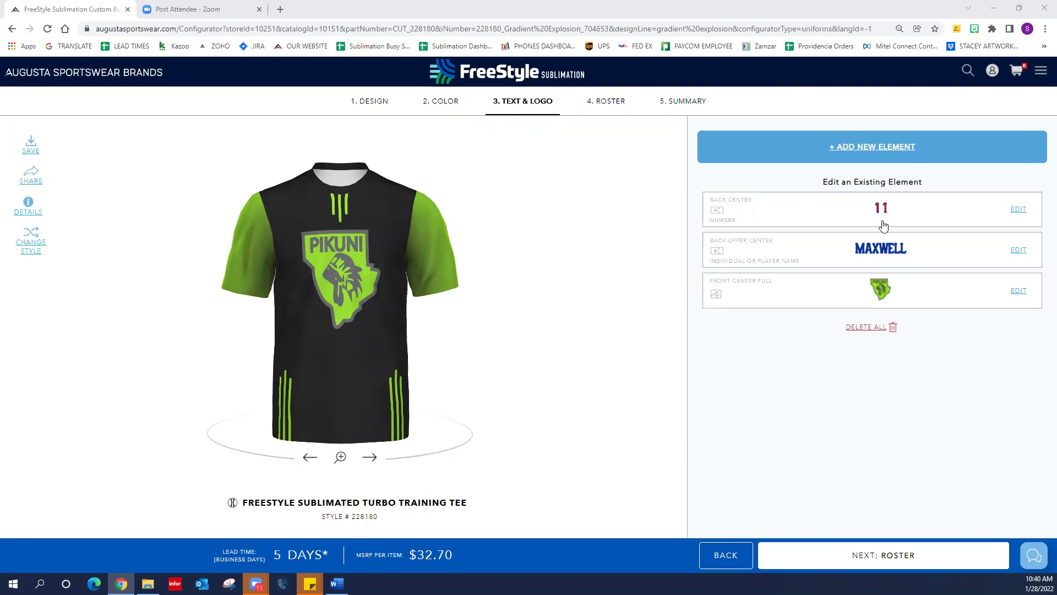
Place the saved COLONIAL artwork on the Upper Left Chest, then remove it again
{"action": "left_click", "coordinate": [875, 150]}
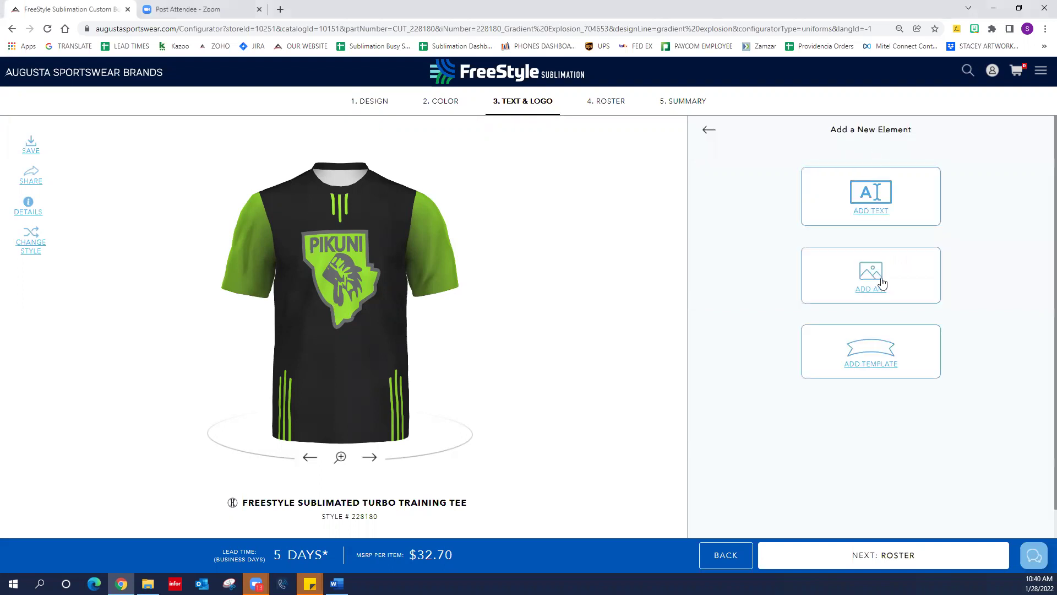
{"action": "left_click", "coordinate": [882, 285]}
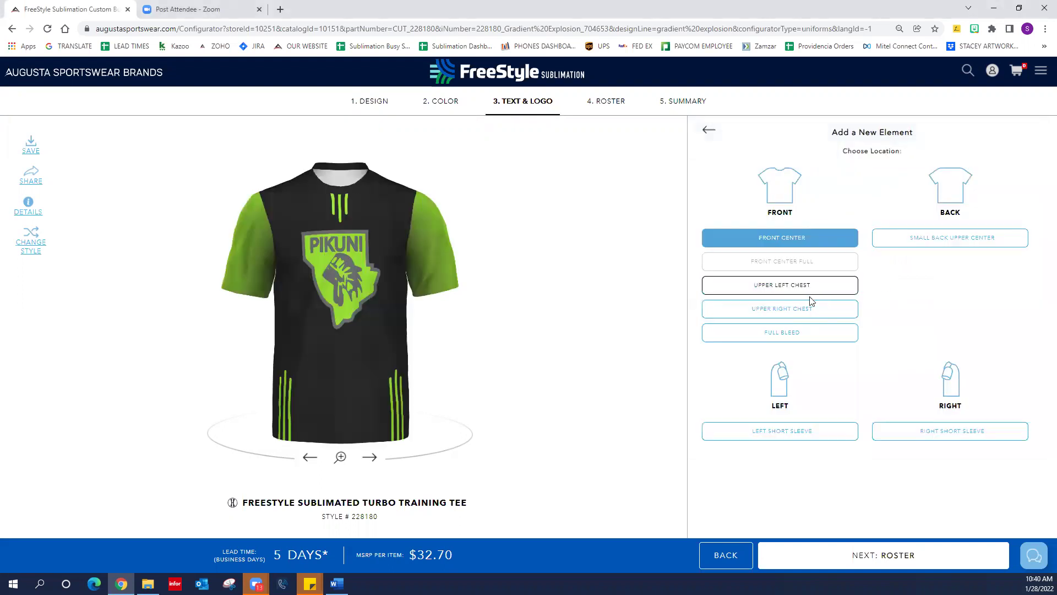
{"action": "left_click", "coordinate": [789, 291]}
{"action": "scroll", "coordinate": [925, 331], "scroll_direction": "down", "scroll_amount": 1}
{"action": "scroll", "coordinate": [921, 325], "scroll_direction": "up", "scroll_amount": 1}
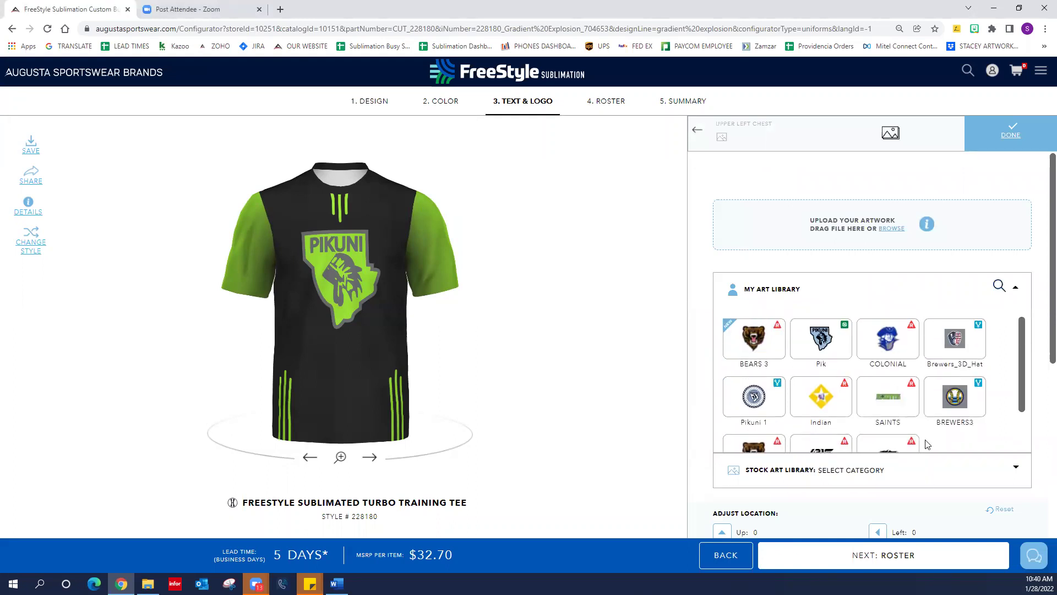
{"action": "left_click", "coordinate": [885, 342]}
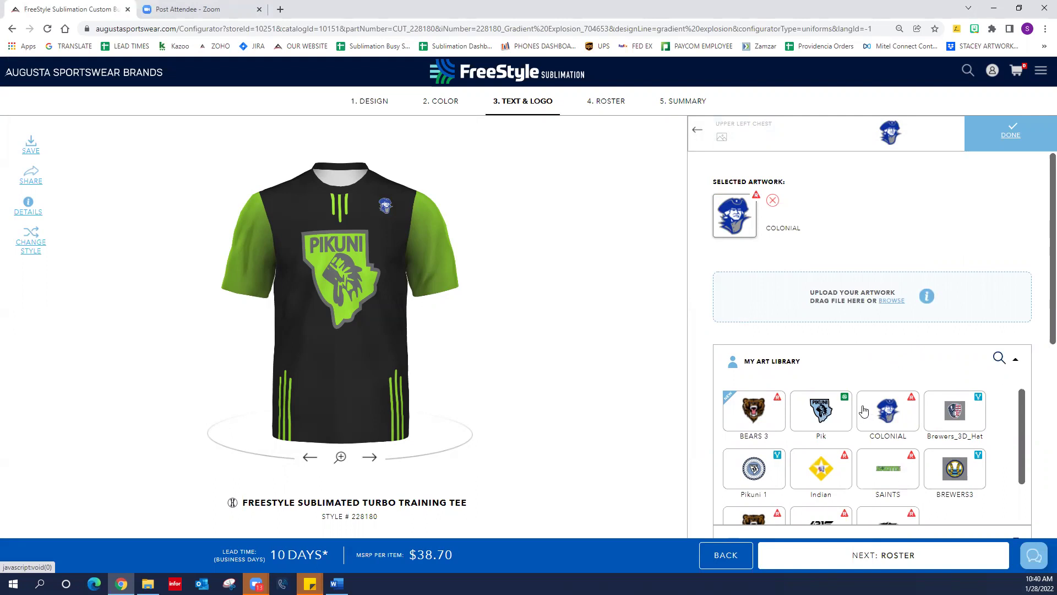
{"action": "left_click", "coordinate": [772, 203]}
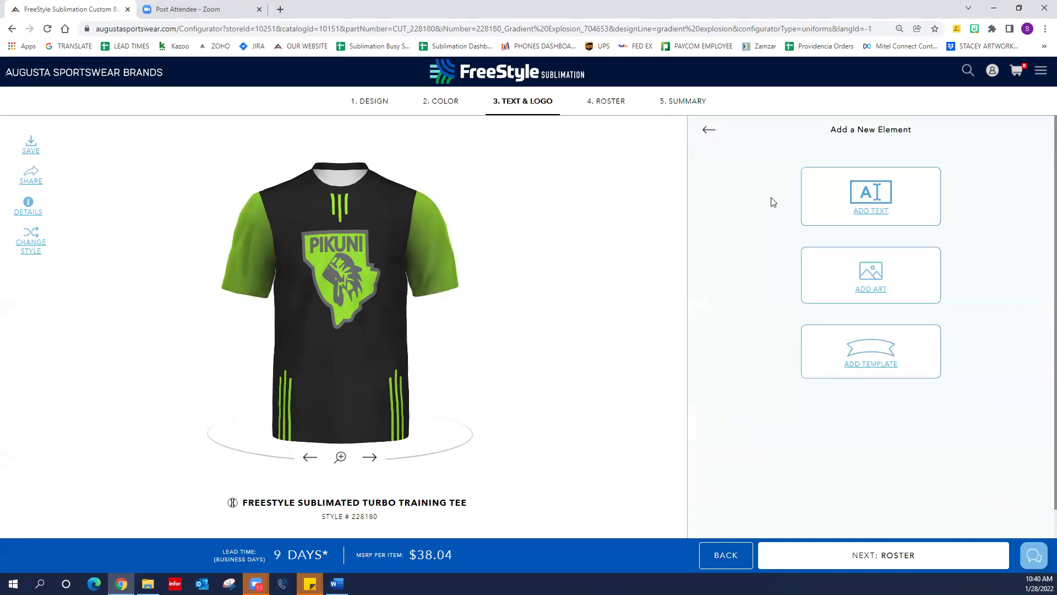
Add the Pikuni 1 logo from My Art Library to the upper left chest
{"action": "left_click", "coordinate": [872, 289]}
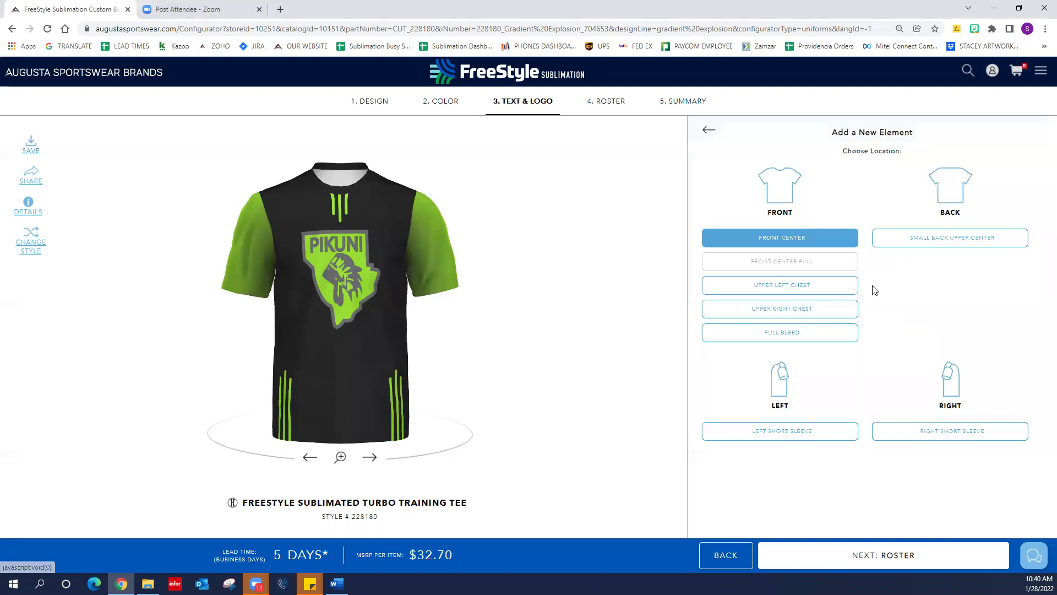
{"action": "left_click", "coordinate": [800, 287]}
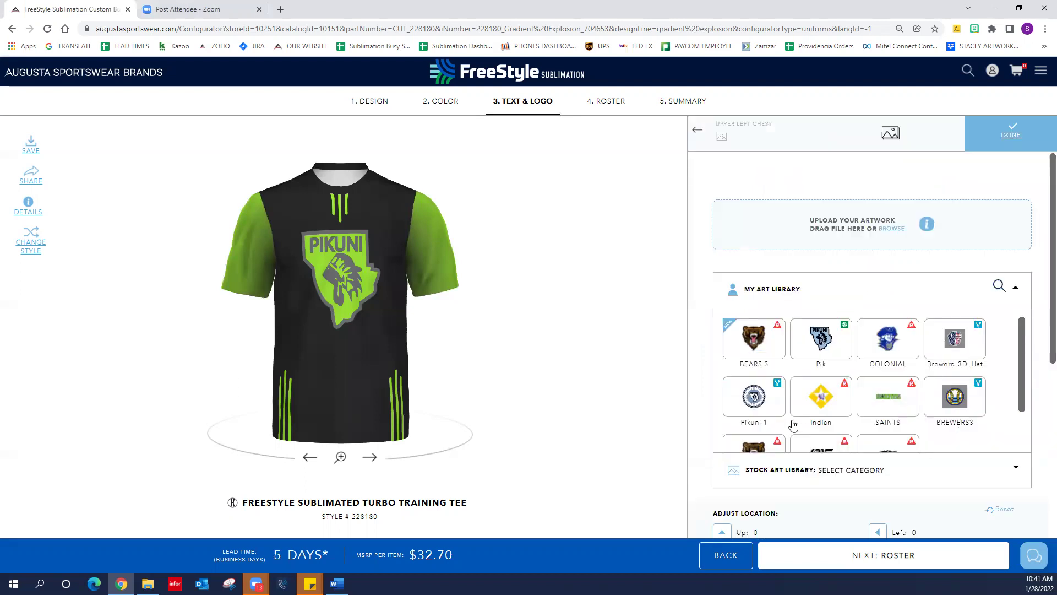
{"action": "left_click", "coordinate": [755, 397]}
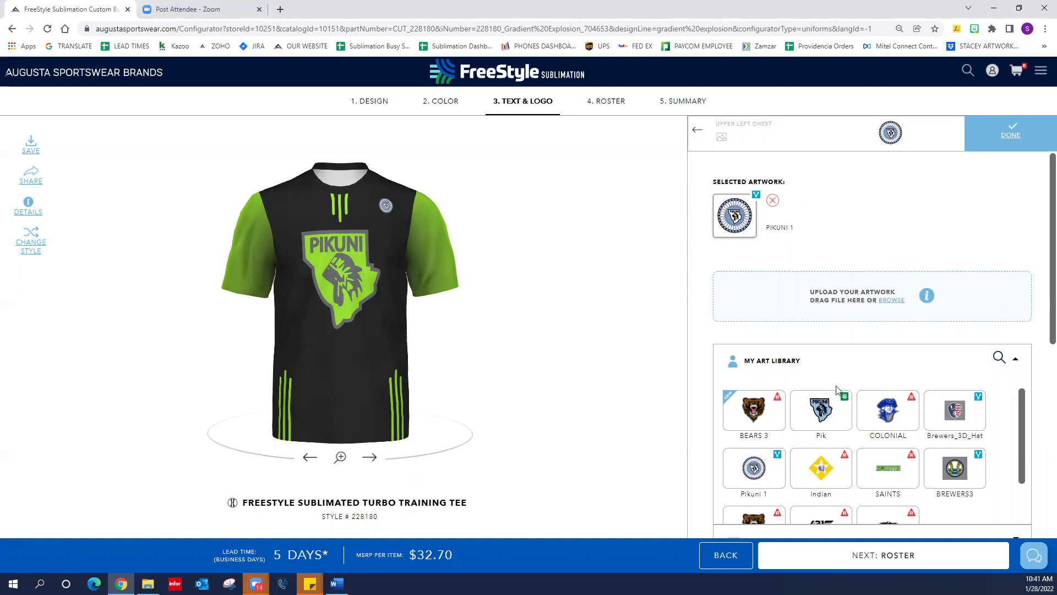
{"action": "scroll", "coordinate": [836, 389], "scroll_direction": "down", "scroll_amount": 1}
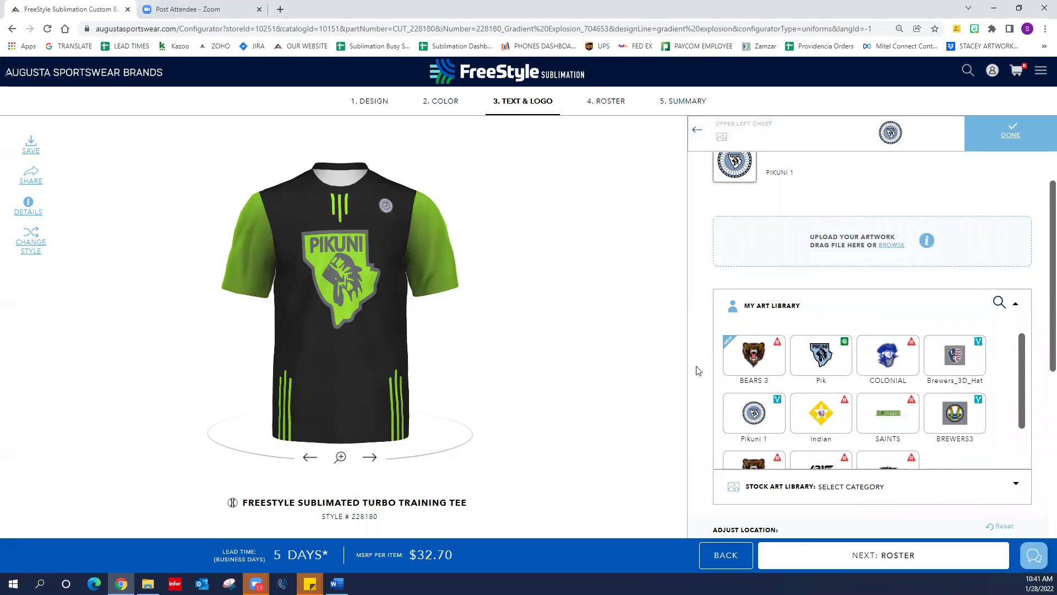
Save the Upper Left Chest element with DONE and proceed to the Roster step
{"action": "scroll", "coordinate": [755, 315], "scroll_direction": "down", "scroll_amount": 4}
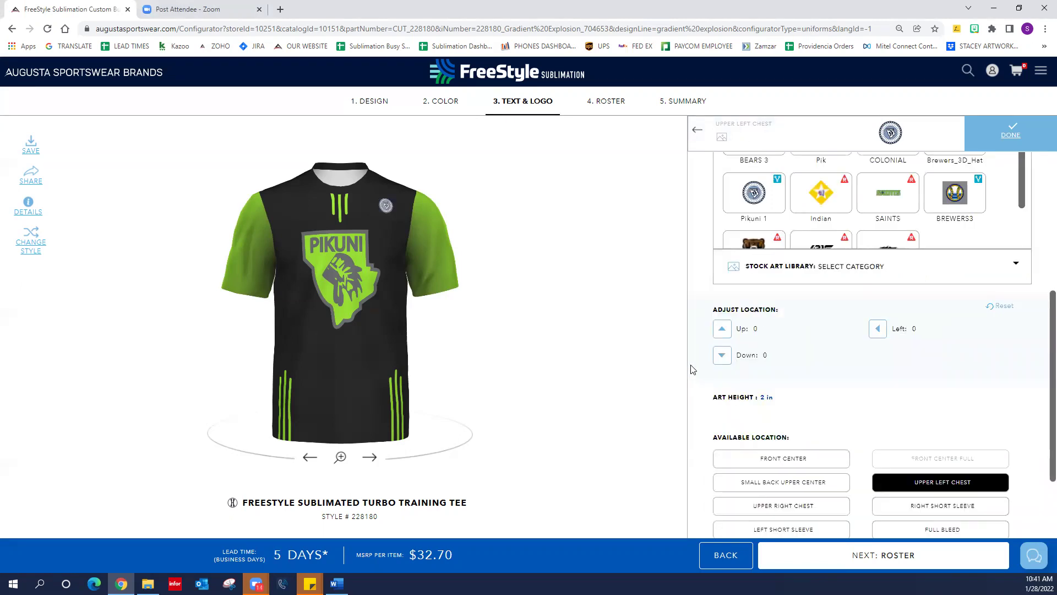
{"action": "scroll", "coordinate": [693, 369], "scroll_direction": "down", "scroll_amount": 1}
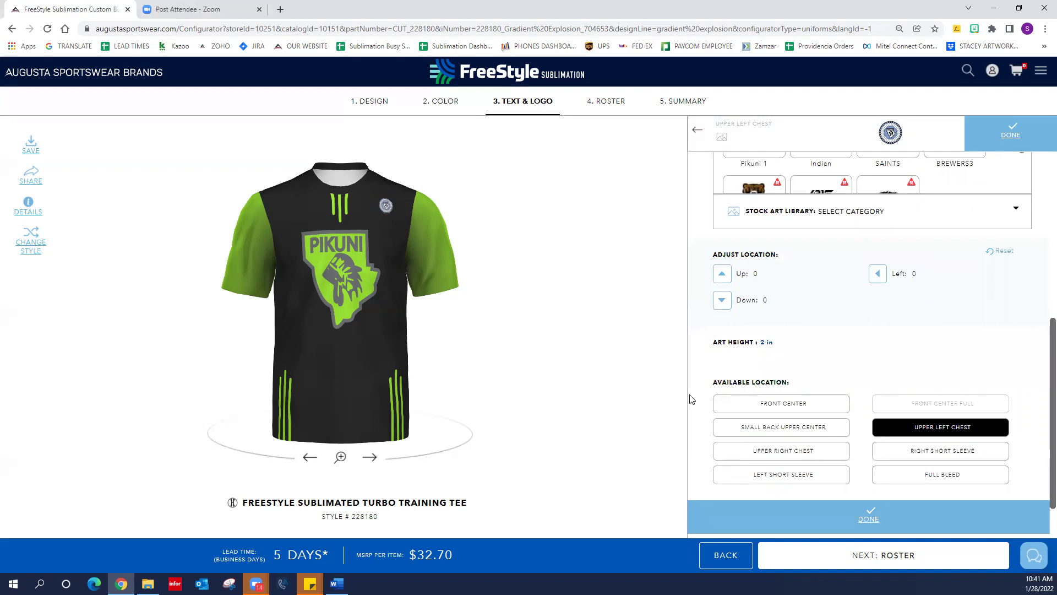
{"action": "scroll", "coordinate": [692, 400], "scroll_direction": "down", "scroll_amount": 1}
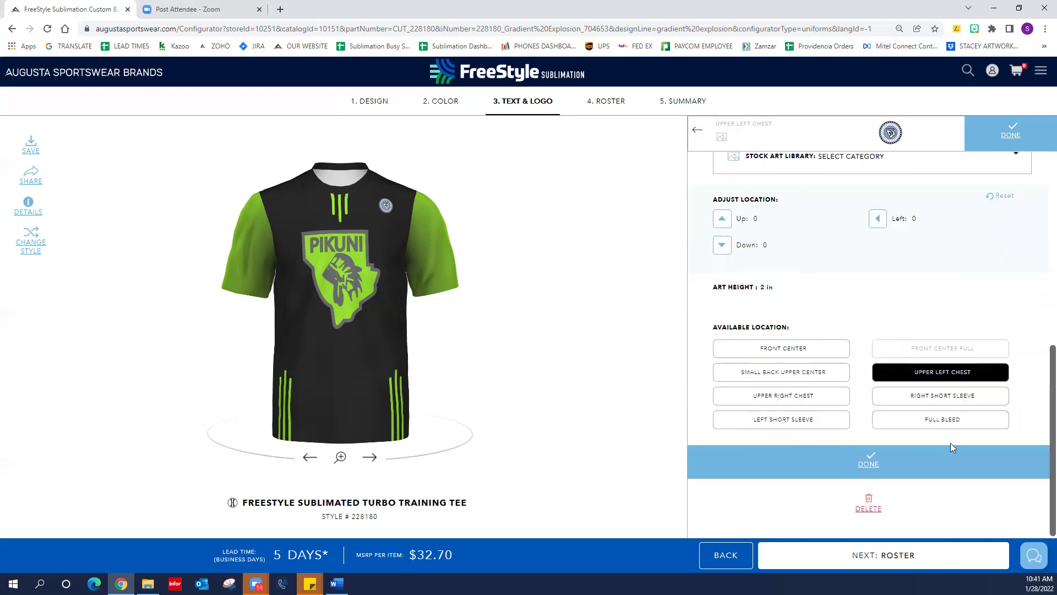
{"action": "left_click", "coordinate": [868, 462]}
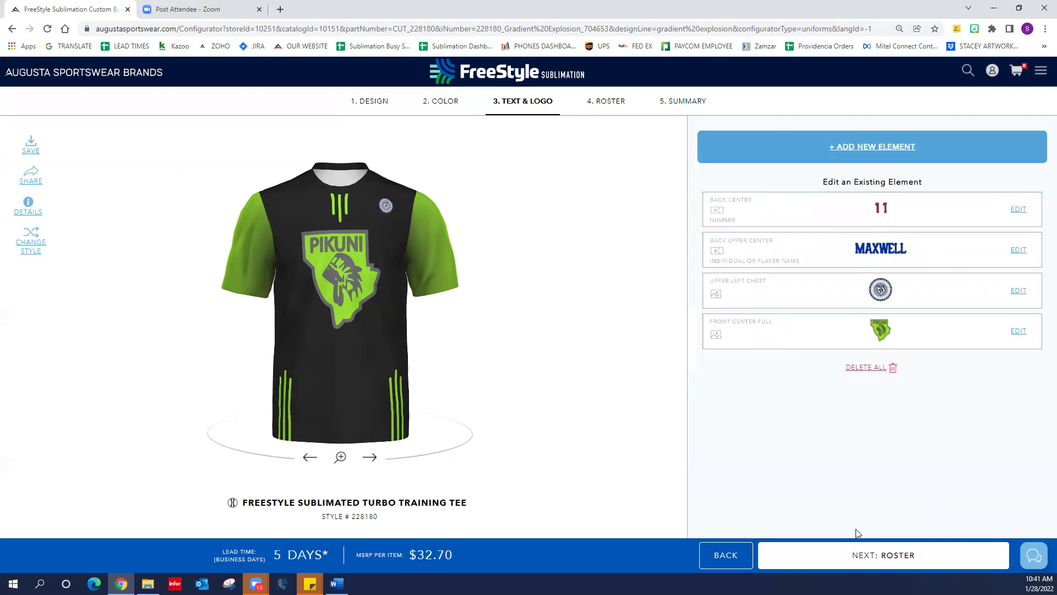
{"action": "left_click", "coordinate": [868, 554]}
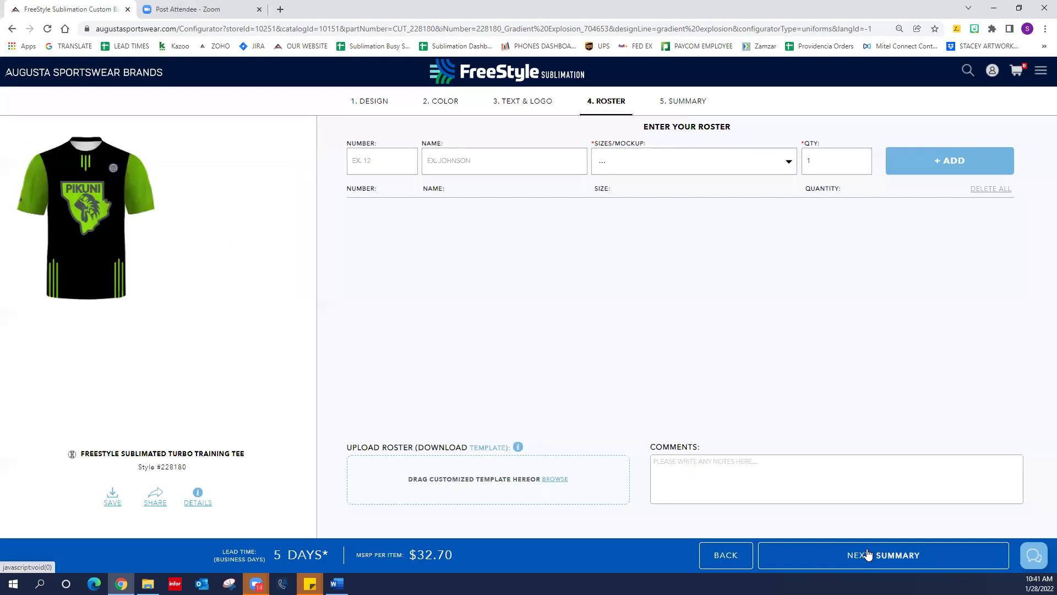